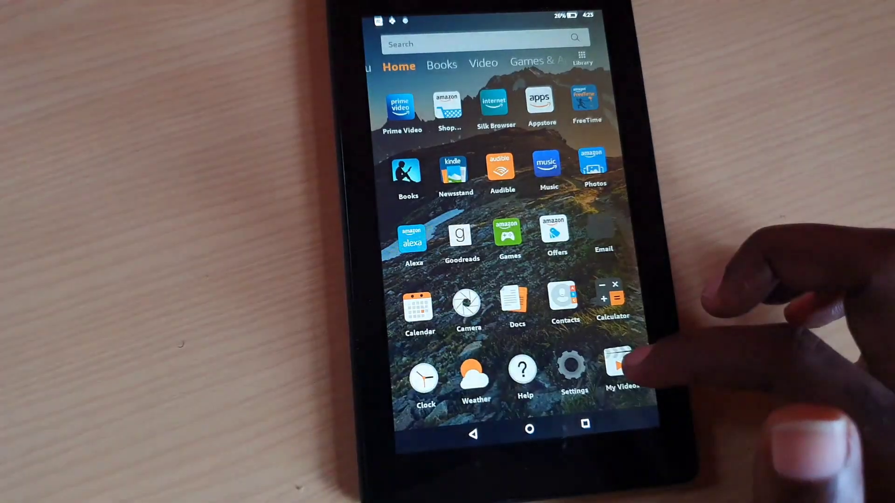
# Open Settings and go to the Display page in the Device section.
pyautogui.click(574, 374)
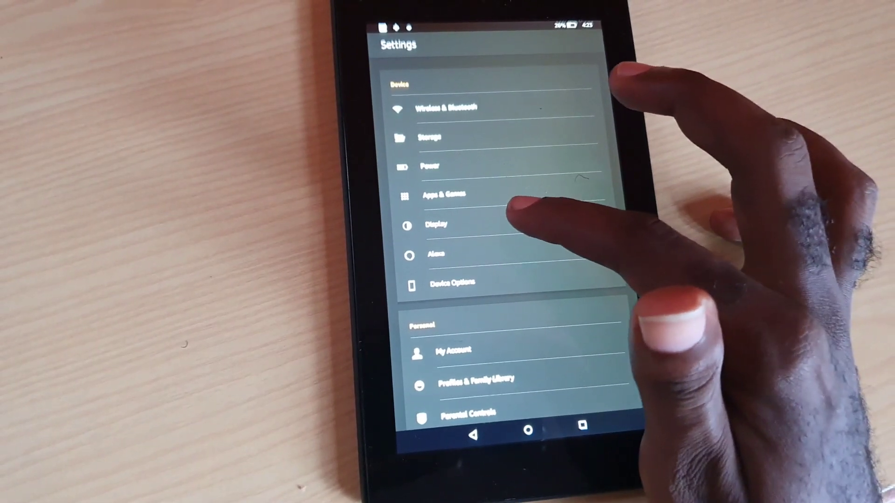
pyautogui.click(489, 224)
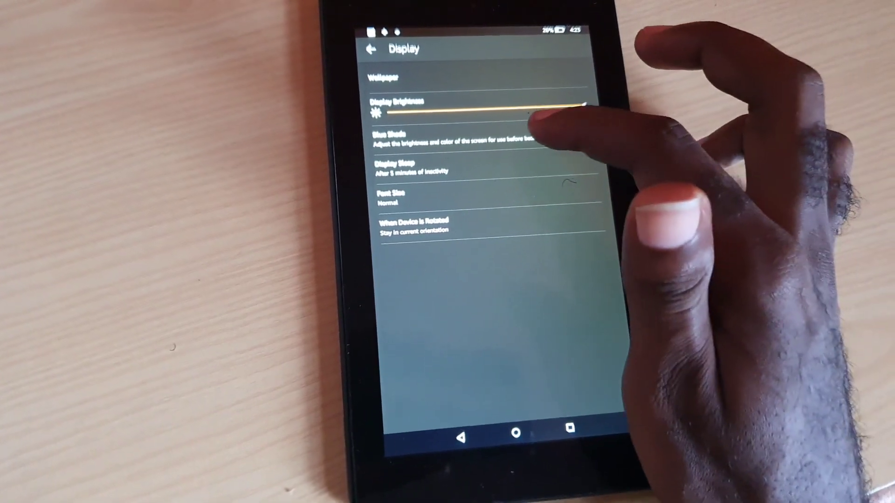
# Open Blue Shade from the Display page to view its brightness, color and schedule options.
pyautogui.click(490, 137)
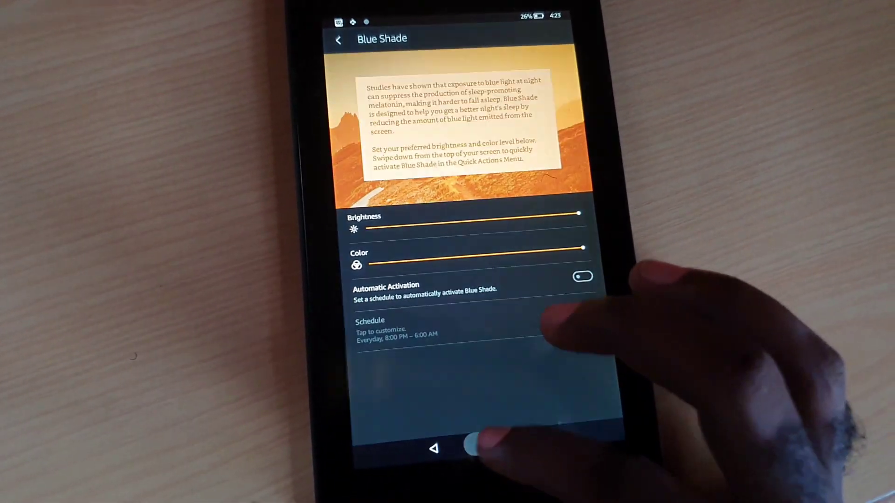
# Go back to the tablet's Home screen from the Blue Shade page.
pyautogui.click(493, 445)
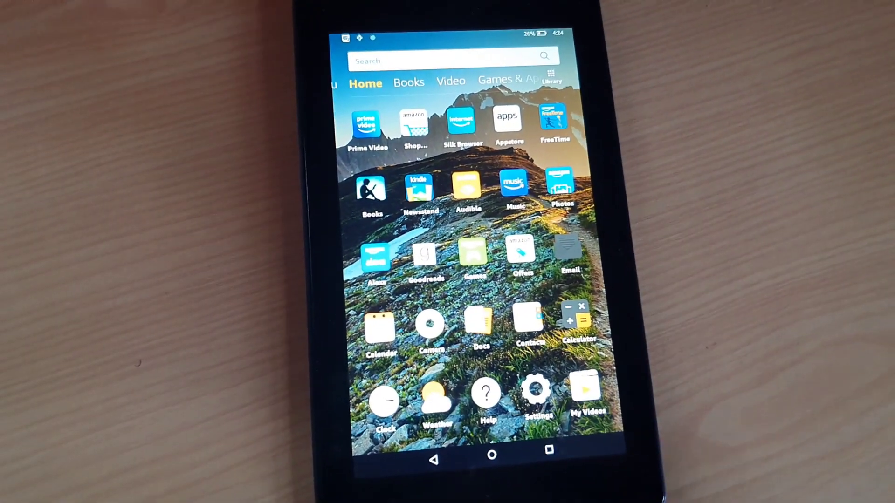